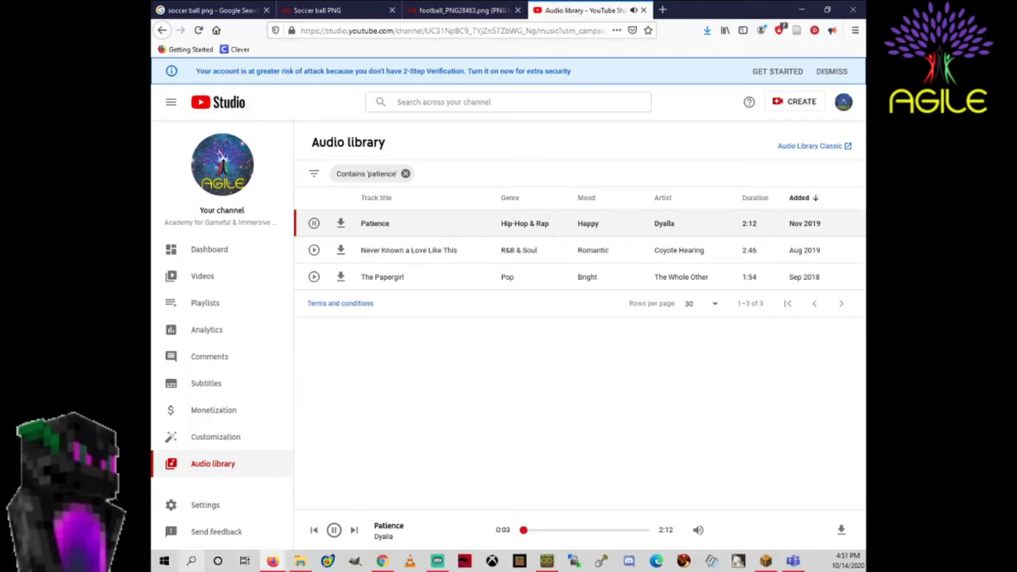
- Launch Paint from Windows search and return to its blank untitled canvas
left_click(192, 561)
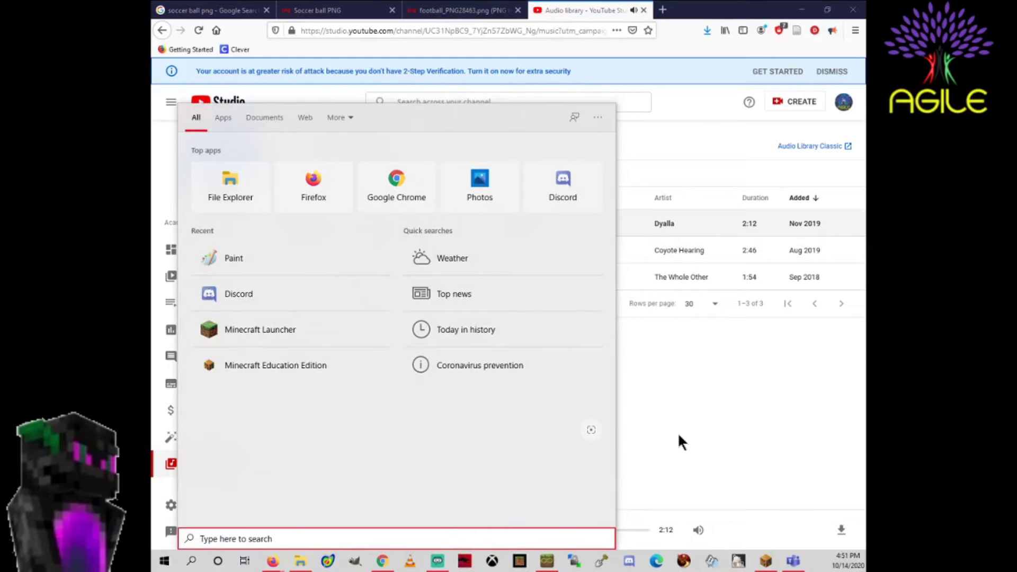
type("paint")
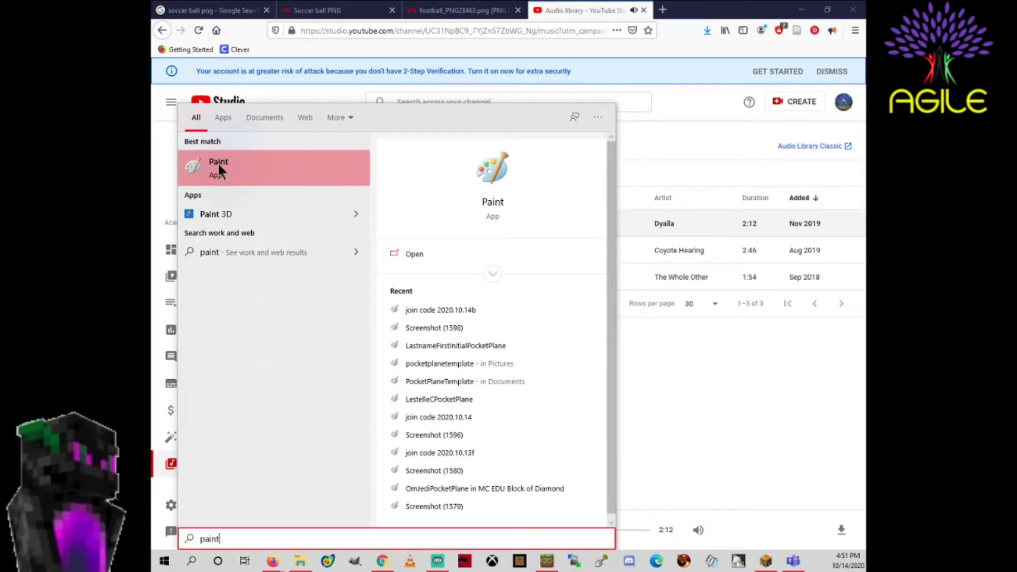
left_click(219, 167)
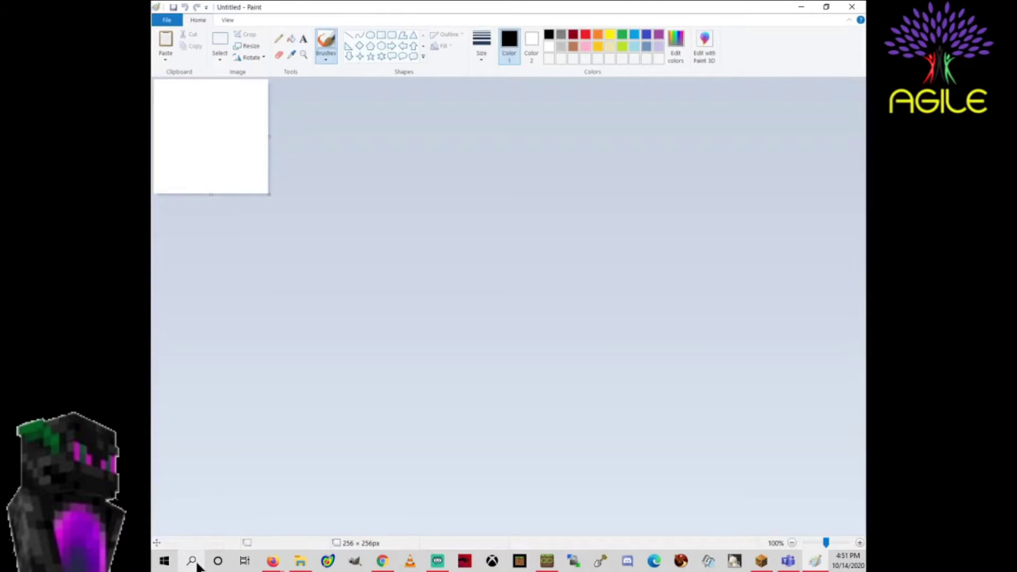
left_click(191, 561)
type("paint")
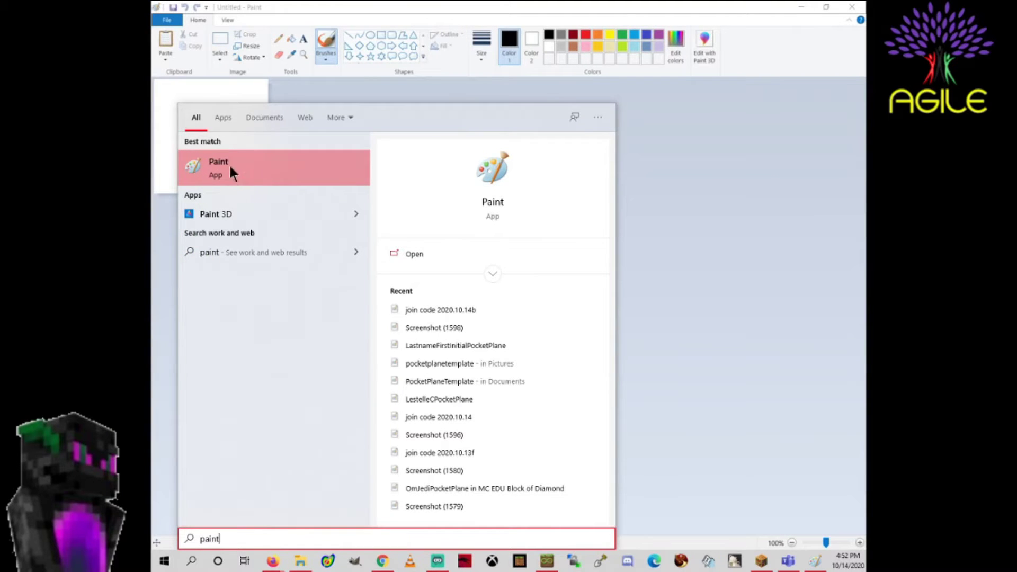
left_click(708, 267)
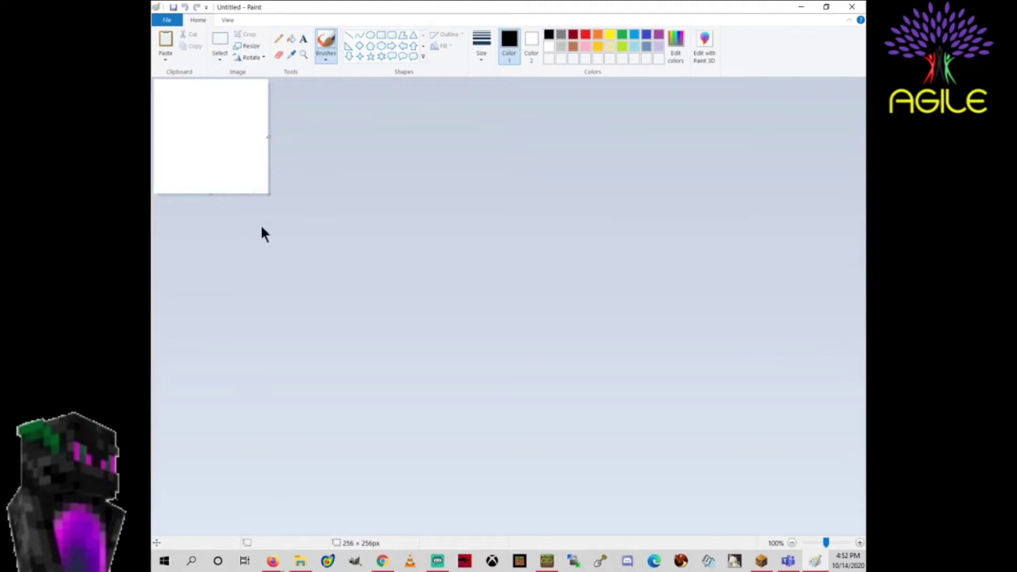
scroll(260, 225, "up", 2, "ctrl")
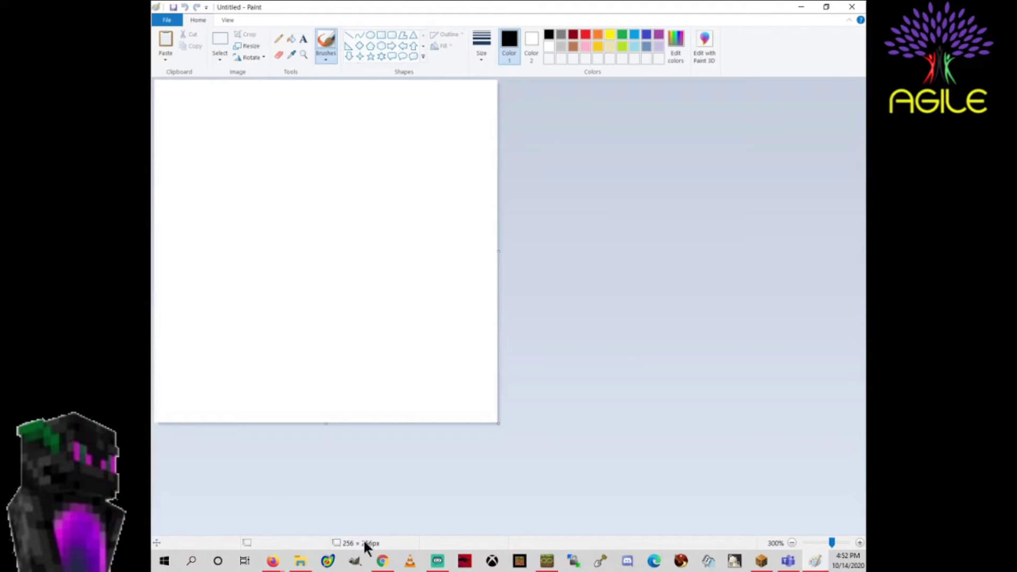
scroll(362, 528, "up", 1, "ctrl")
scroll(368, 496, "down", 1, "ctrl")
left_click(165, 19)
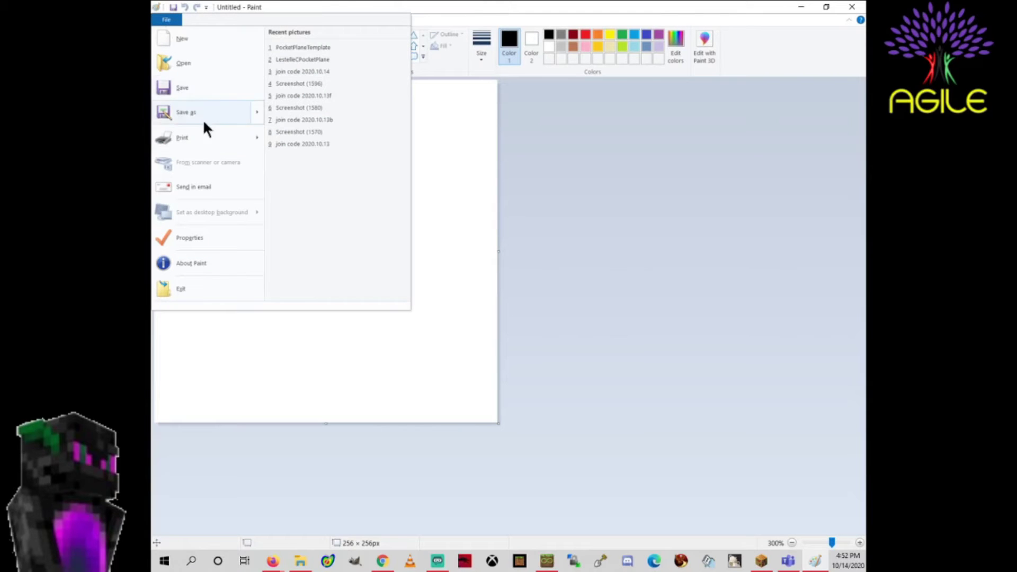
mouse_move(187, 112)
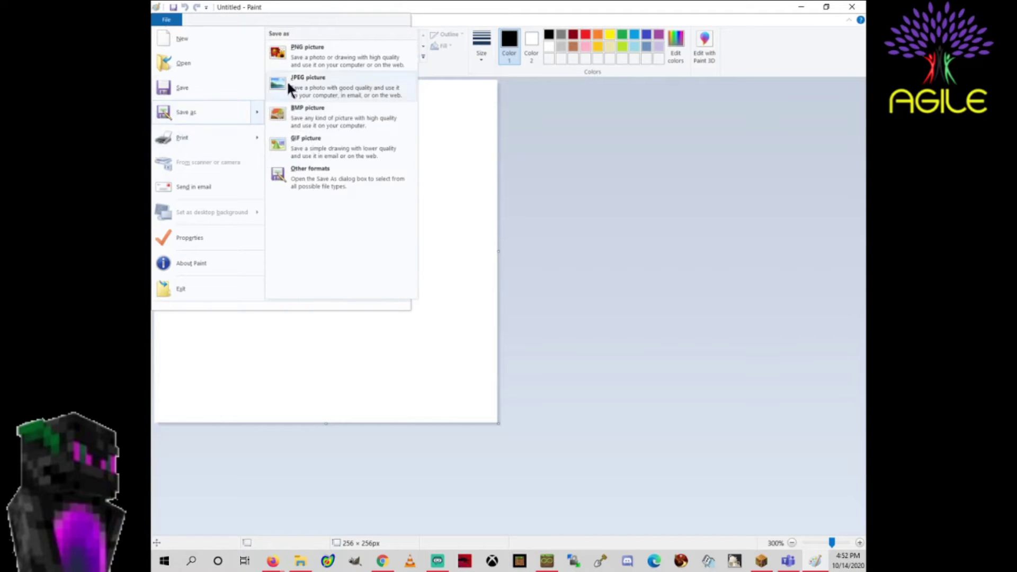
left_click(301, 51)
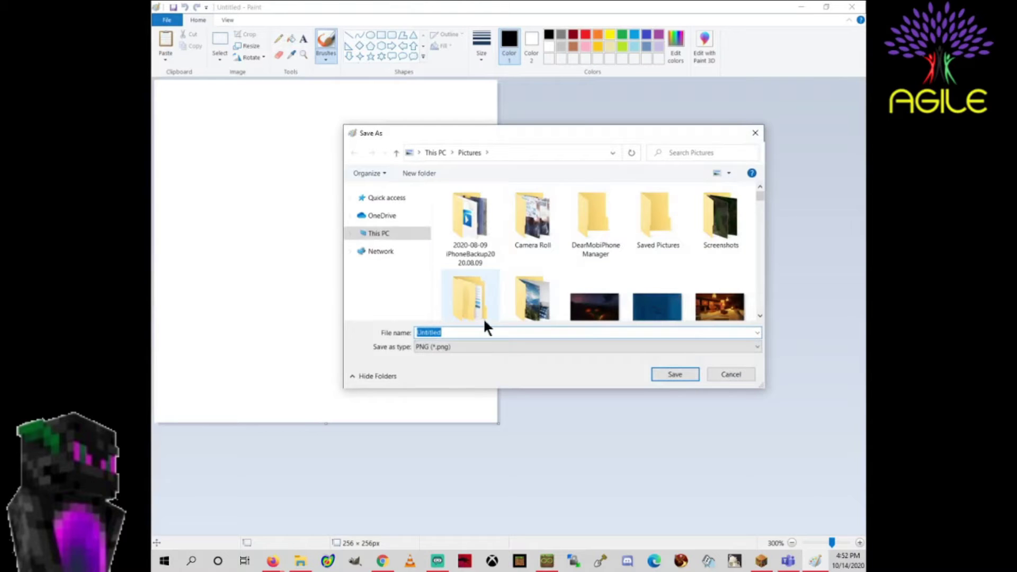
left_click(732, 376)
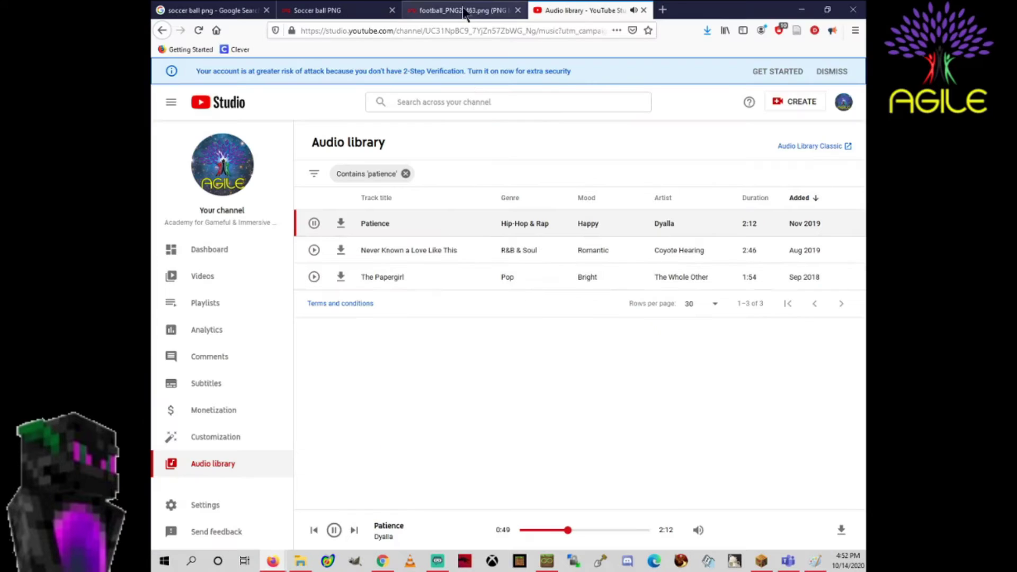
- Copy the soccer ball preview image from the Google Images 'soccer ball png' results
left_click(463, 9)
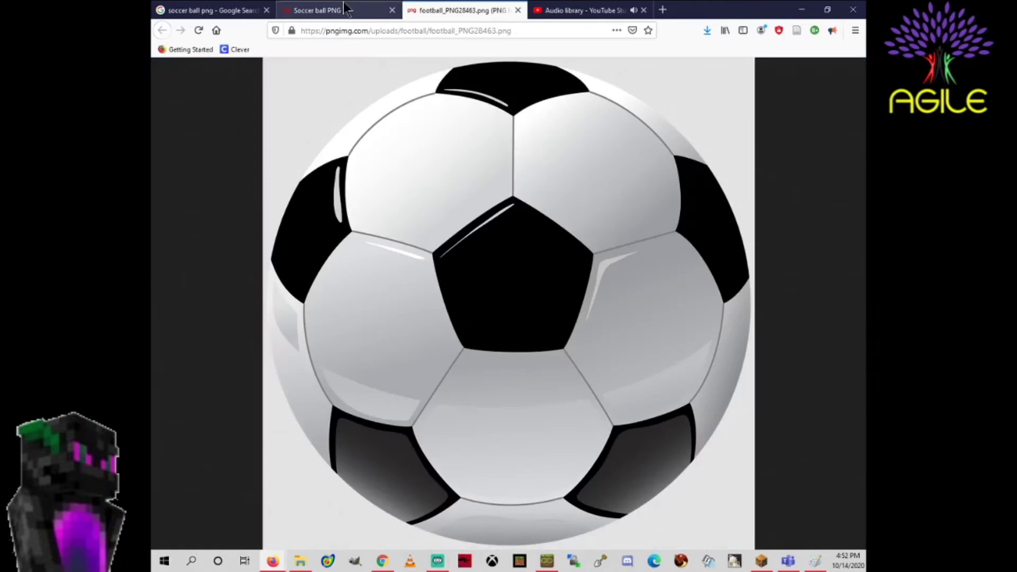
left_click(334, 10)
left_click(211, 10)
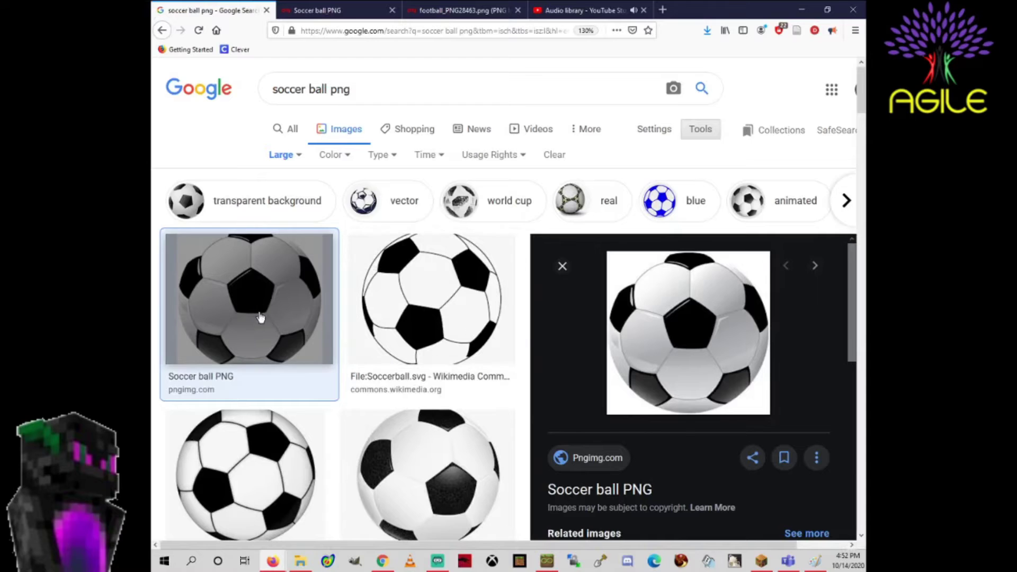
left_click(406, 90)
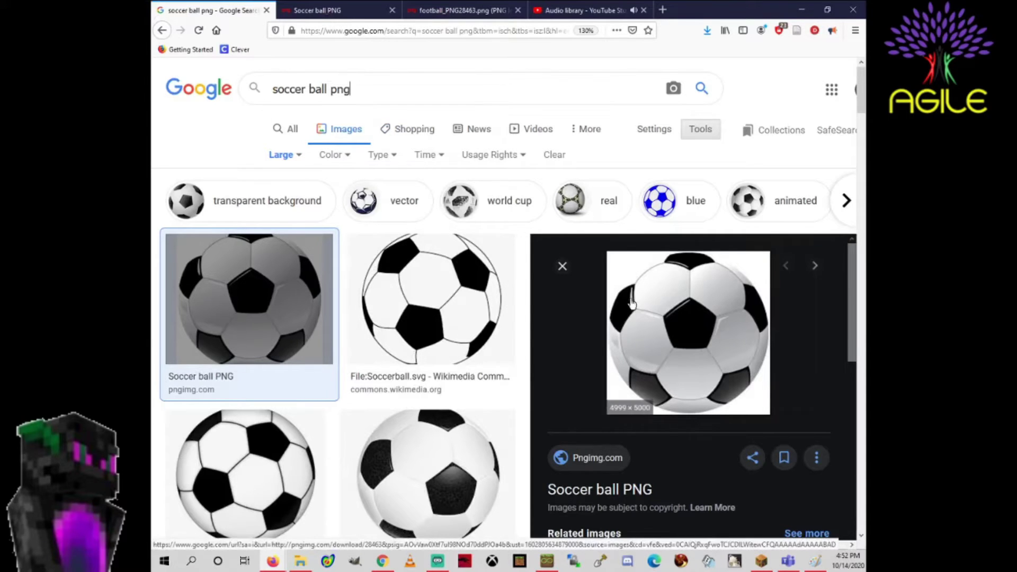
right_click(692, 337)
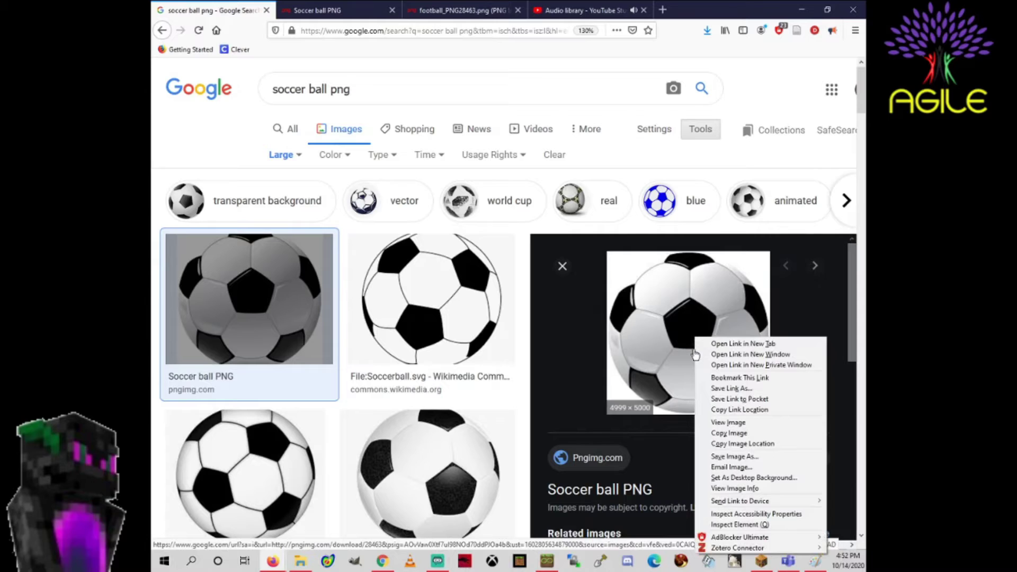
left_click(747, 435)
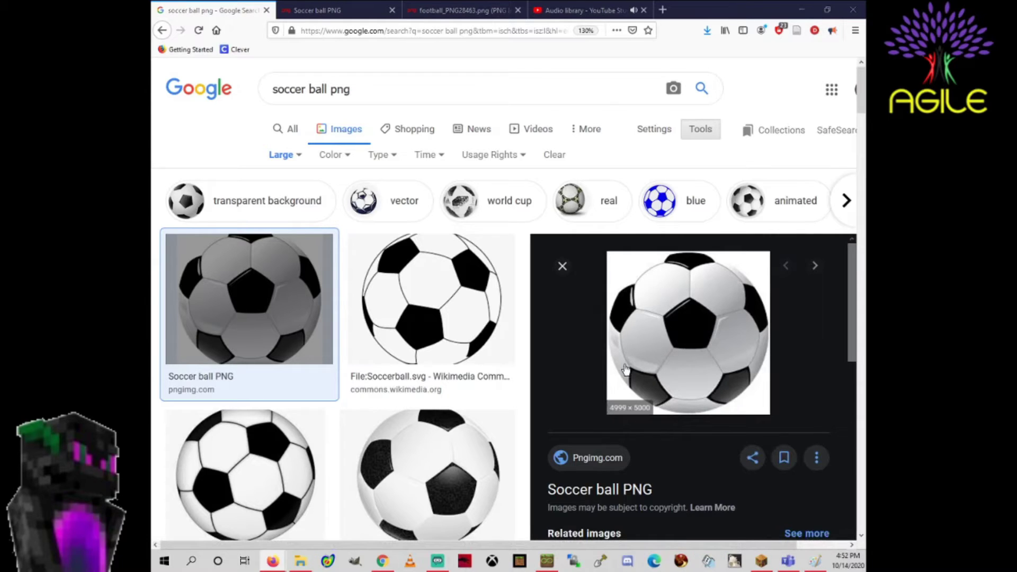
- Paste the soccer ball into Paint, nudge it, delete it, and return to Firefox
key("alt+Tab")
key("ctrl+v")
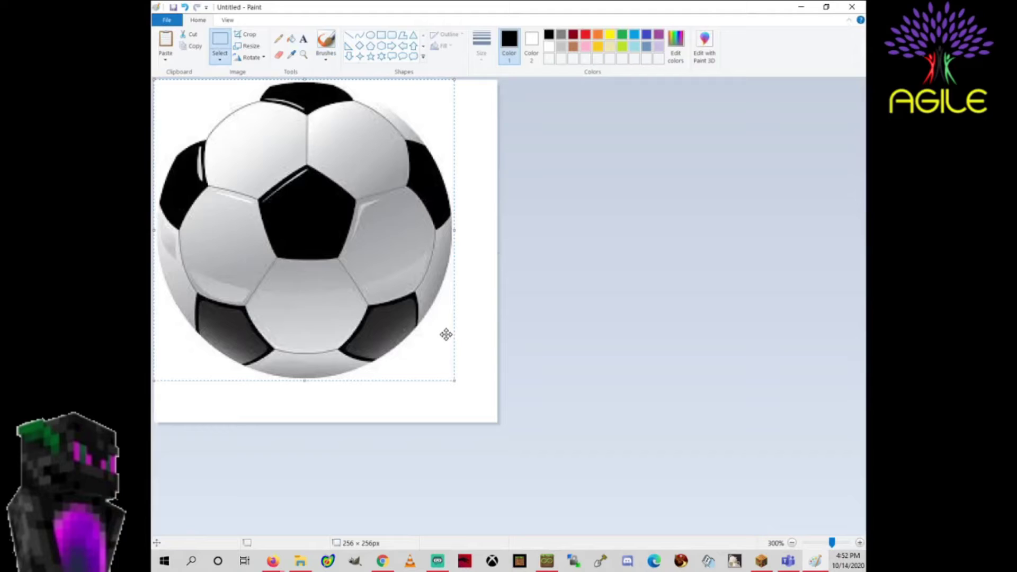
left_click_drag(364, 257, 383, 280)
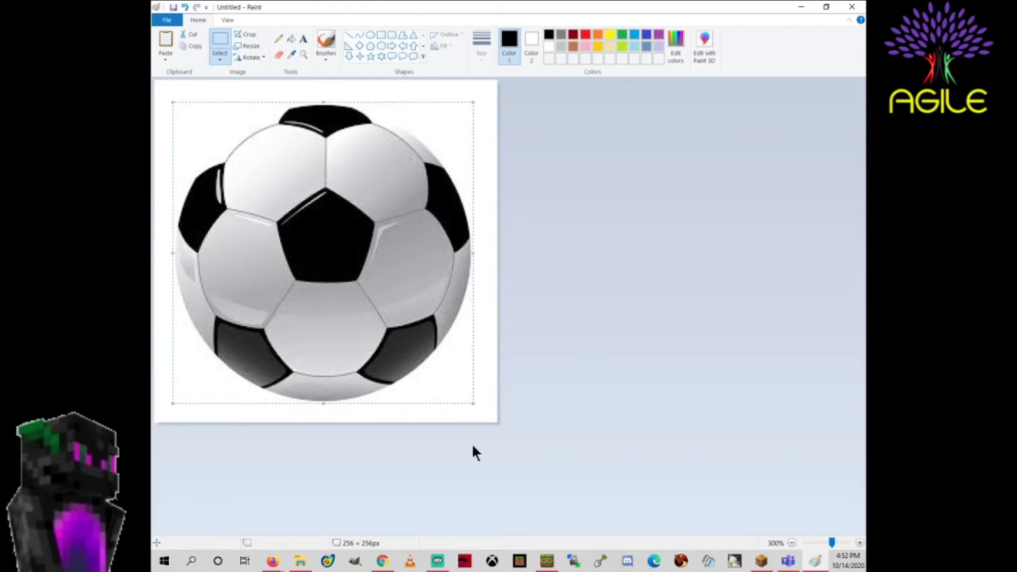
key("Delete")
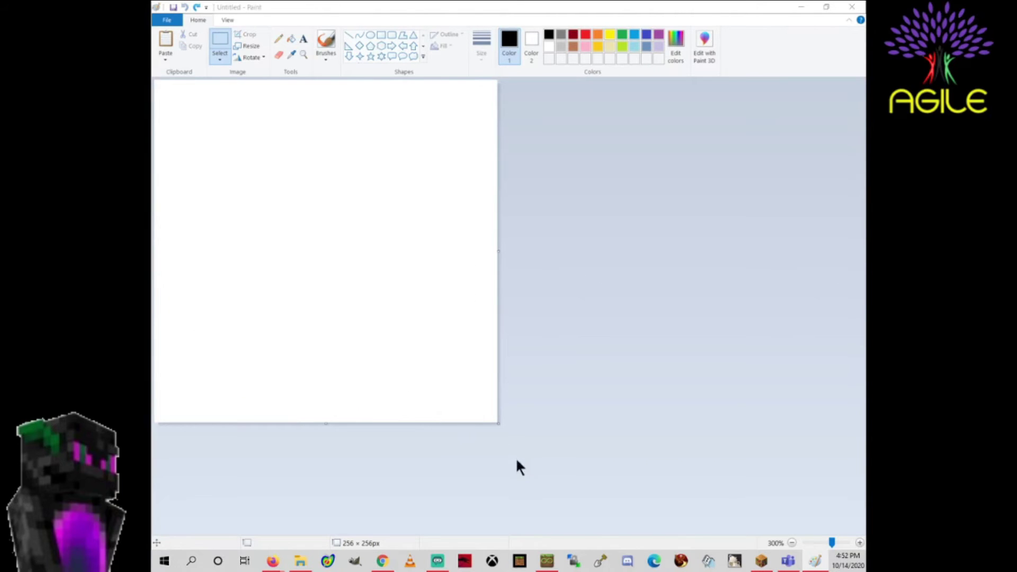
key("alt+Tab")
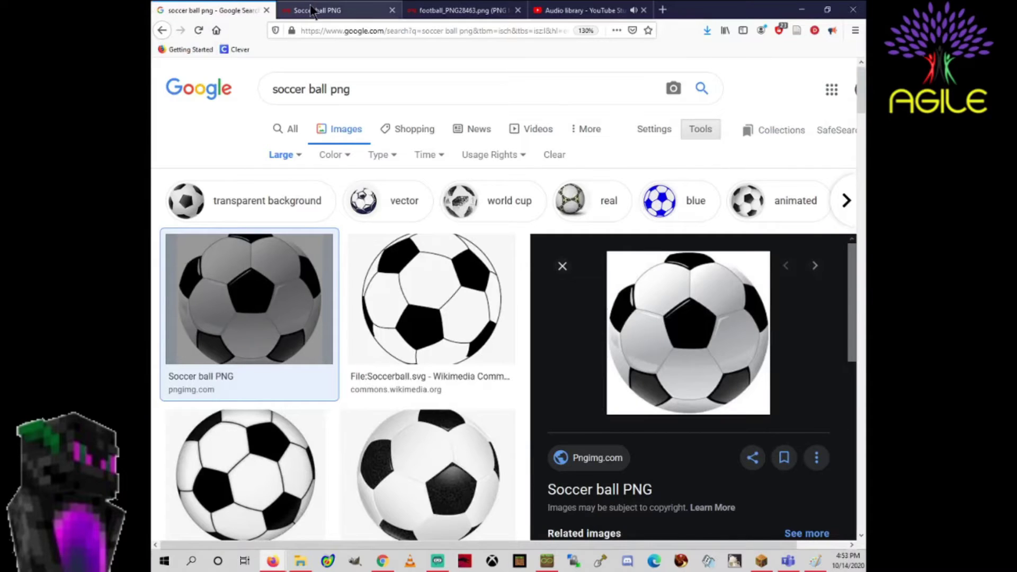
- Copy the full-size soccer ball image from the football_PNG28463.png page
left_click(310, 11)
left_click(450, 12)
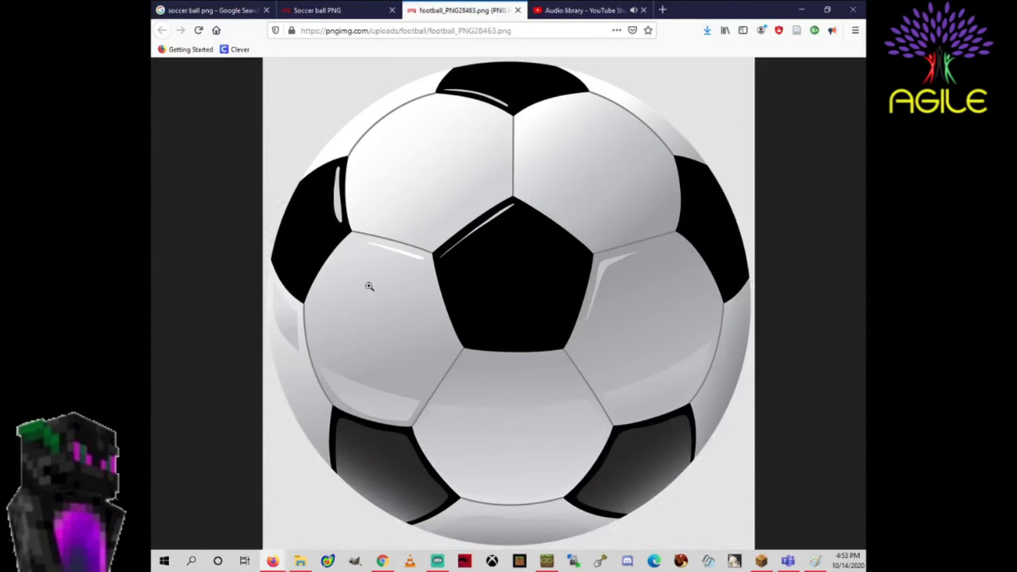
right_click(500, 207)
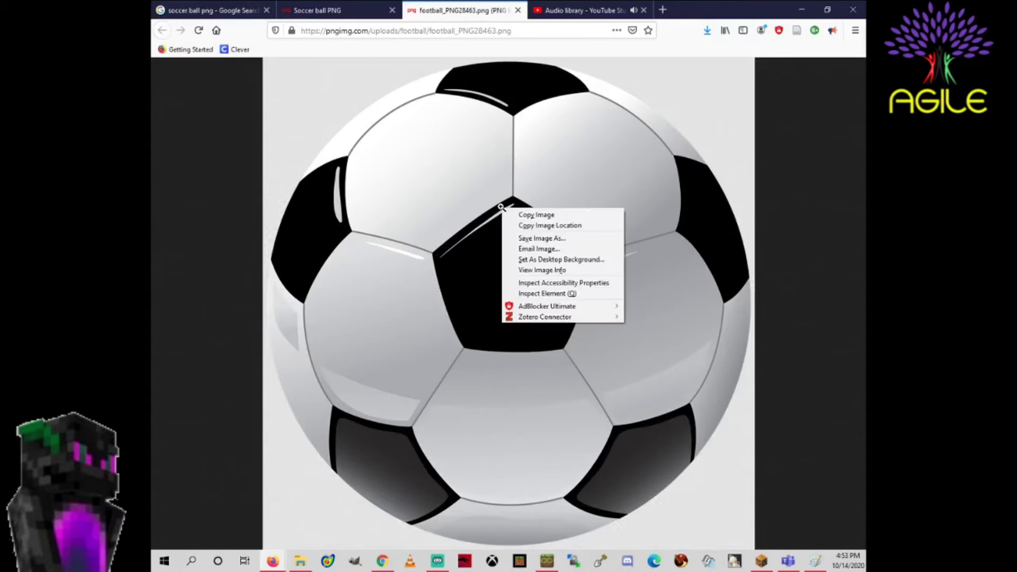
left_click(576, 214)
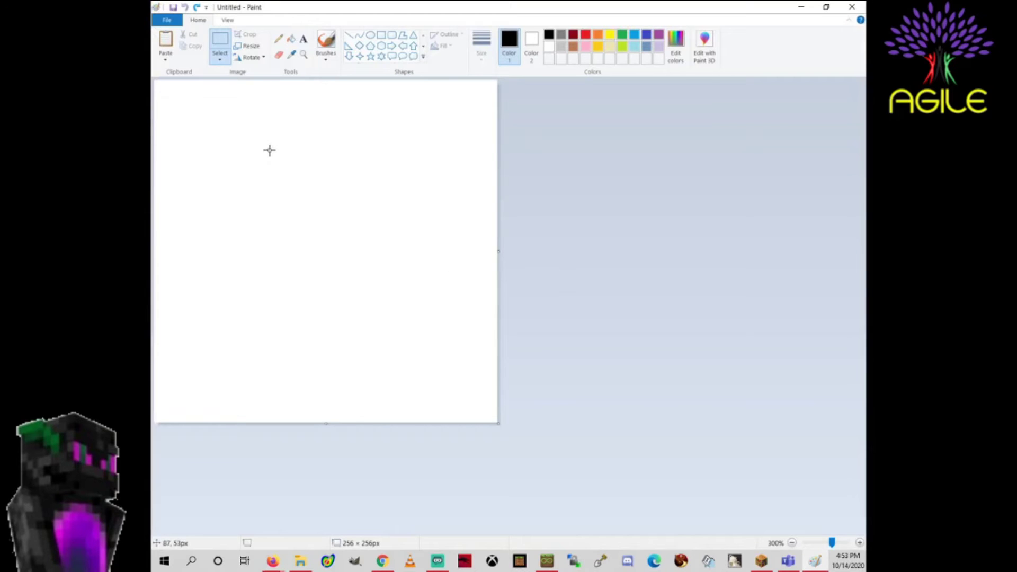
- Paste the 4999 × 5000 px ball, crop to a small region, then undo the crop
key("ctrl+v")
scroll(460, 281, "down", 3, "ctrl")
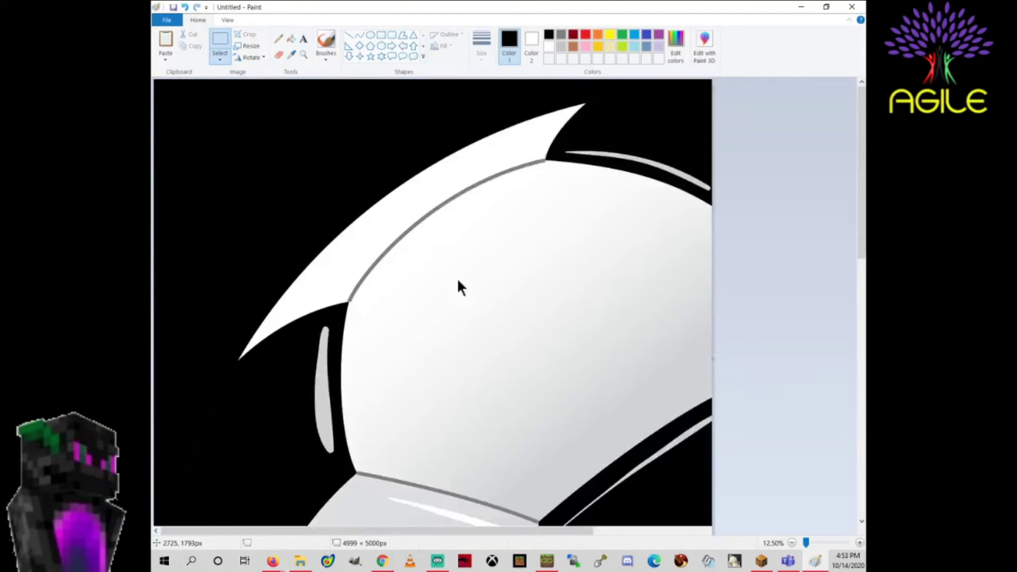
scroll(457, 277, "down", 2, "ctrl")
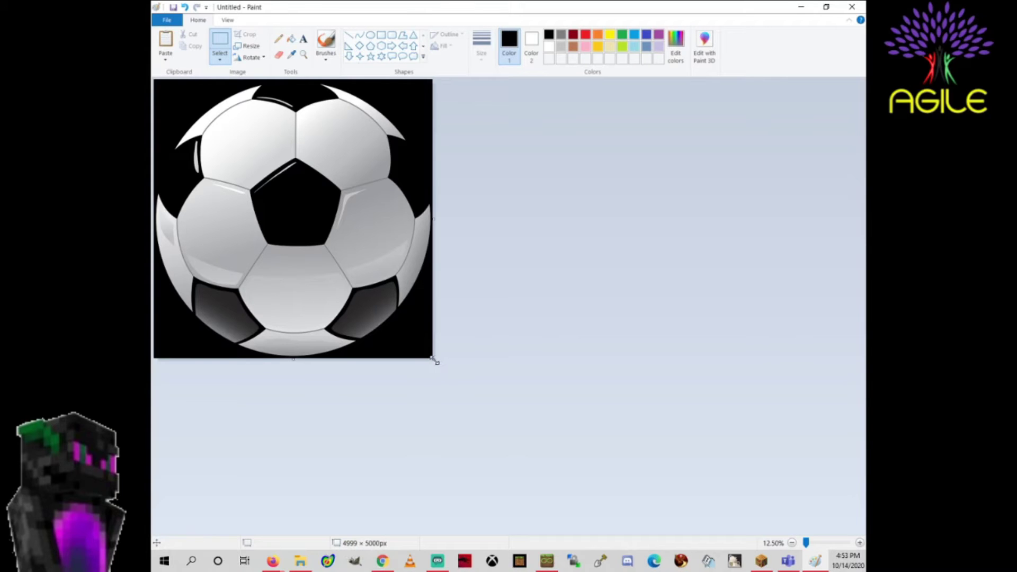
mouse_move(154, 80)
left_mouse_down()
mouse_move(220, 150)
mouse_move(176, 99)
left_mouse_up()
key("ctrl+shift+x")
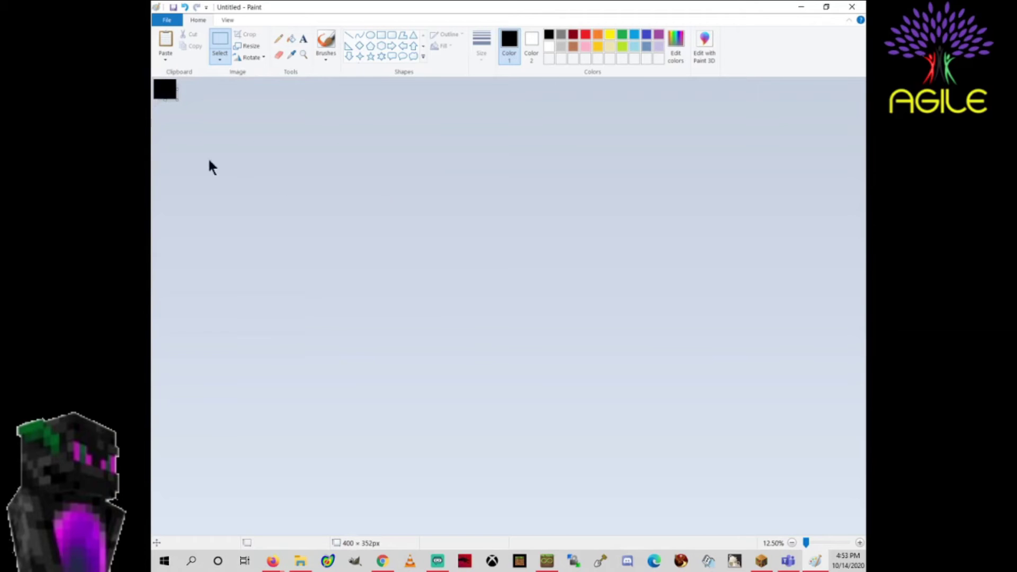
scroll(165, 147, "up", 2)
scroll(180, 103, "up", 2)
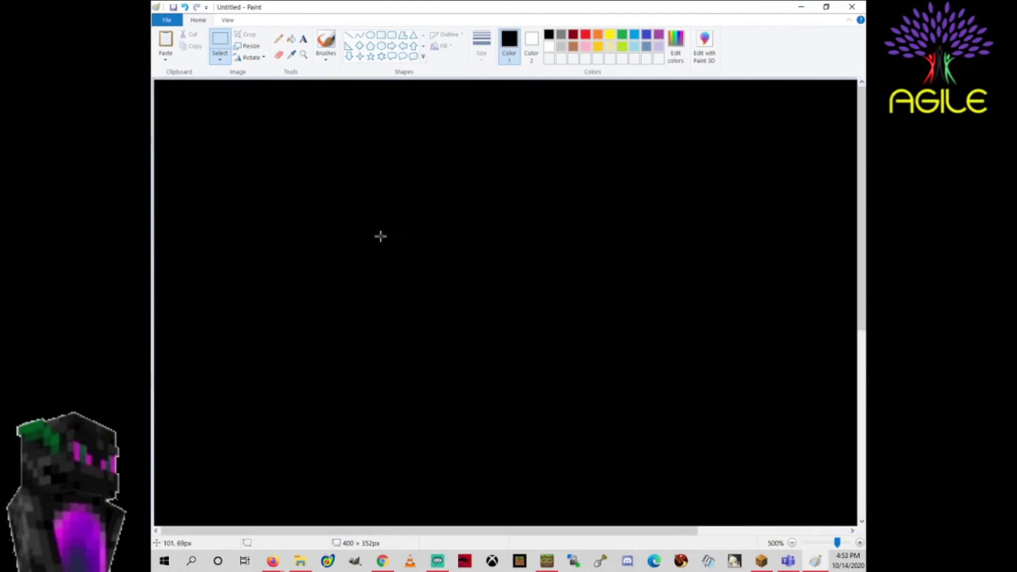
scroll(379, 233, "down", 3)
key("ctrl+z")
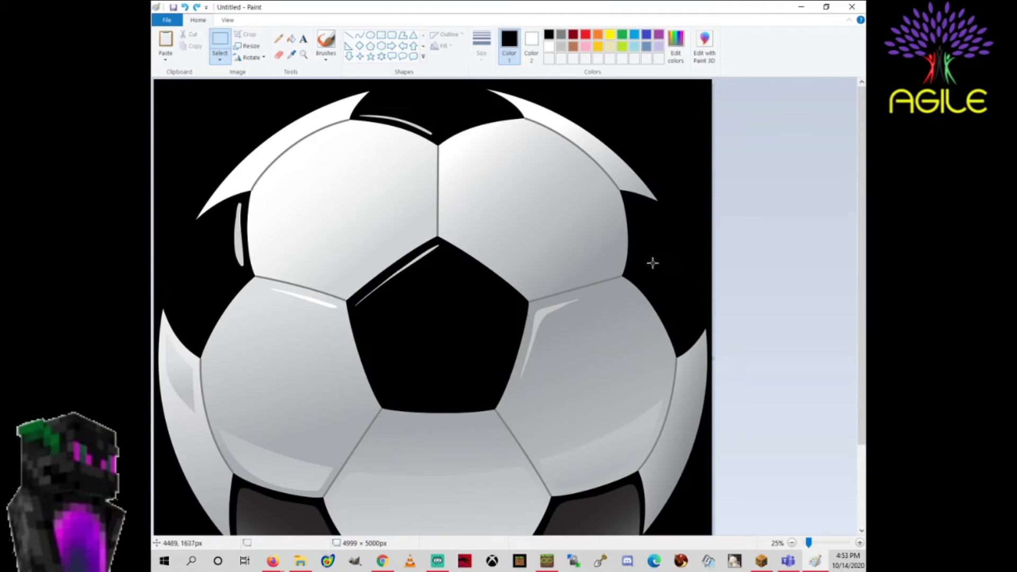
scroll(652, 263, "down", 1)
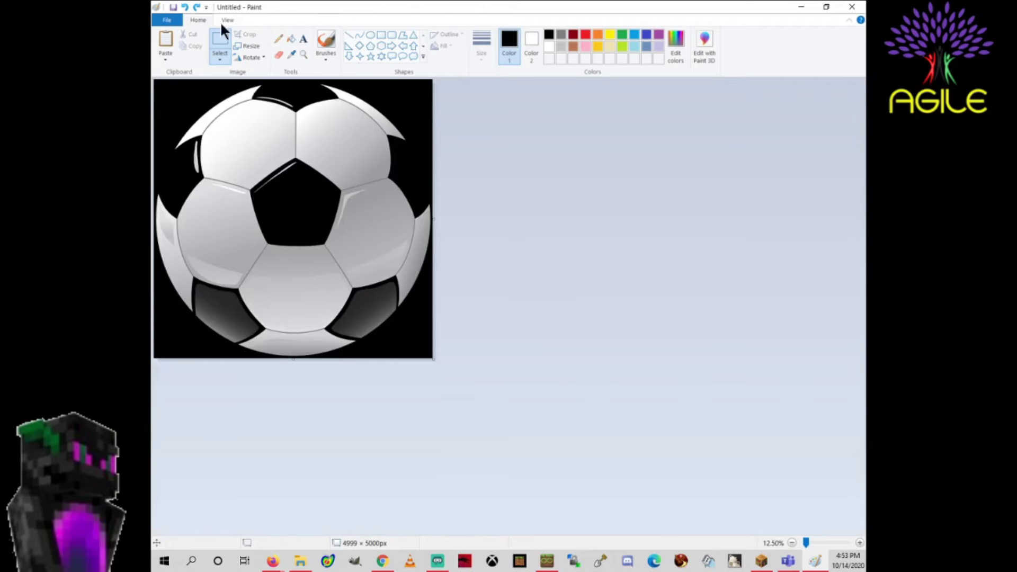
- Resize the image by pixels to 256 horizontal, keeping aspect ratio for 256 × 256
left_click(250, 42)
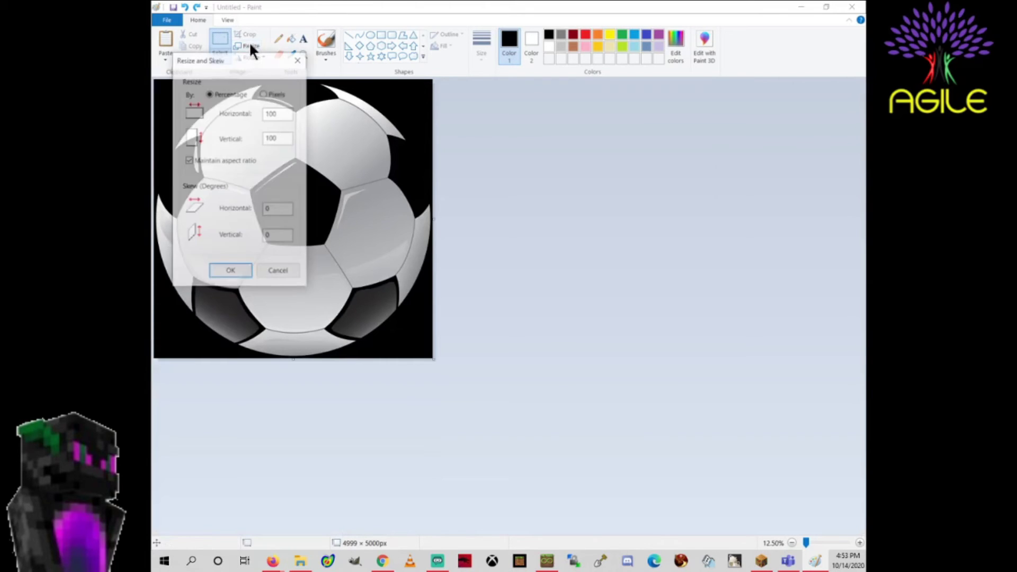
double_click(273, 112)
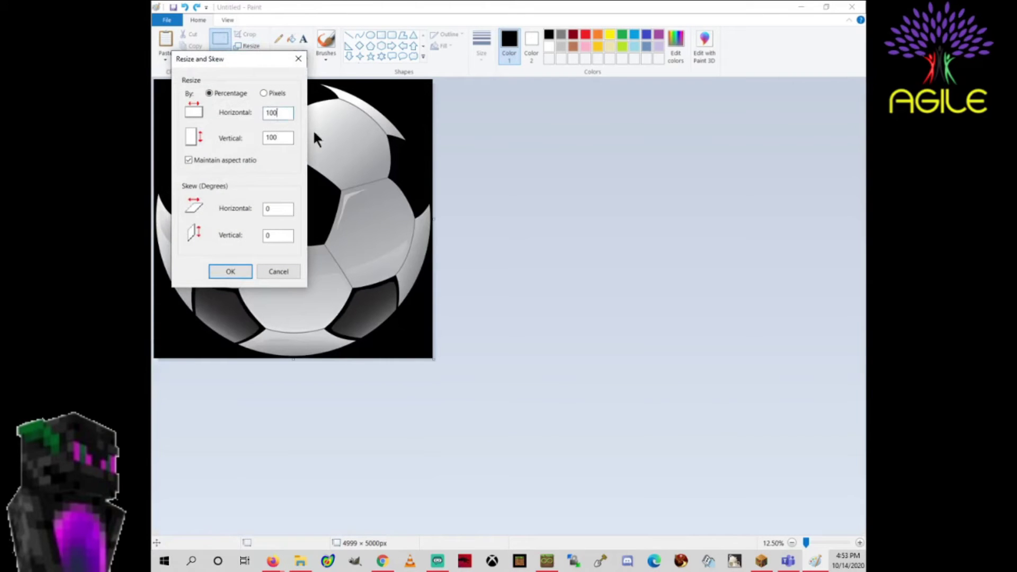
type("2")
left_click(265, 94)
double_click(288, 113)
type("256")
left_click(283, 137)
left_click(232, 268)
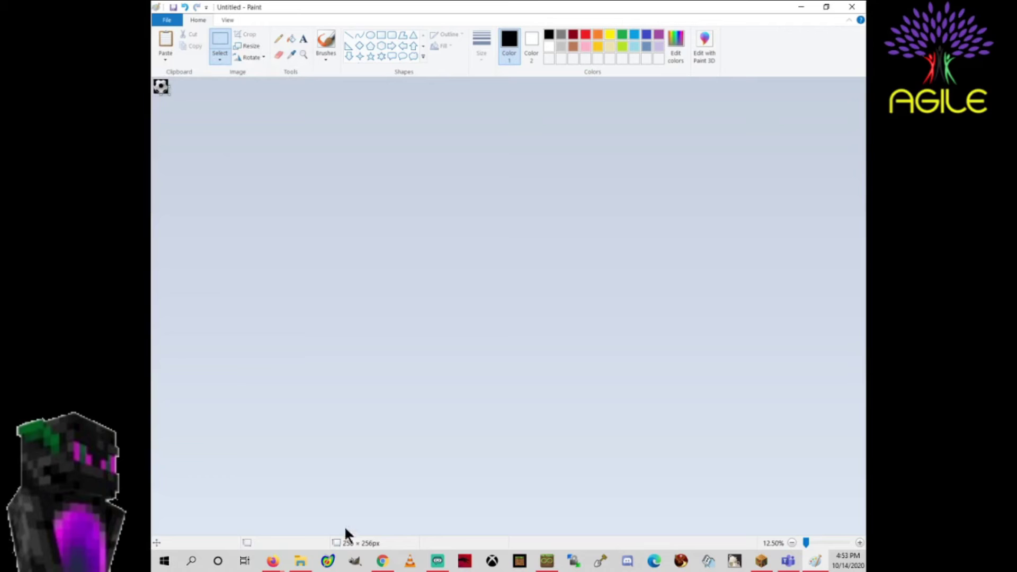
scroll(215, 209, "up", 3, "ctrl")
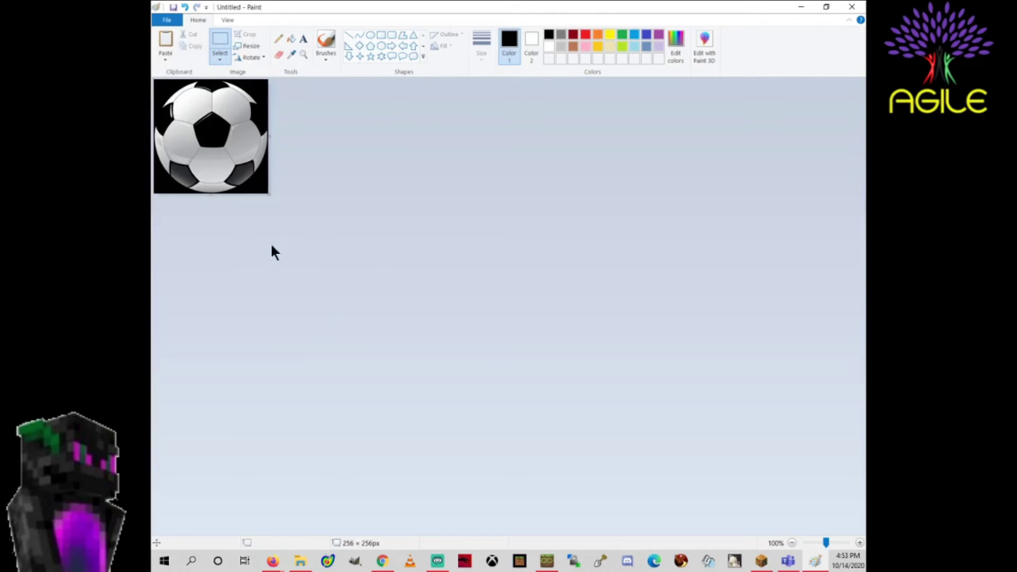
scroll(272, 252, "up", 2, "ctrl")
scroll(422, 347, "up", 1, "ctrl")
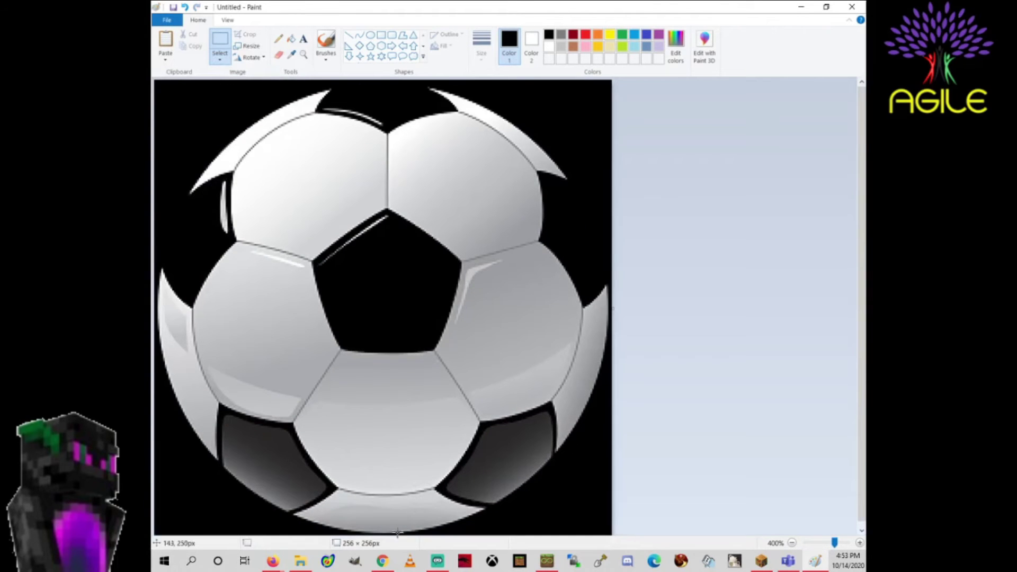
scroll(421, 438, "down", 1, "ctrl")
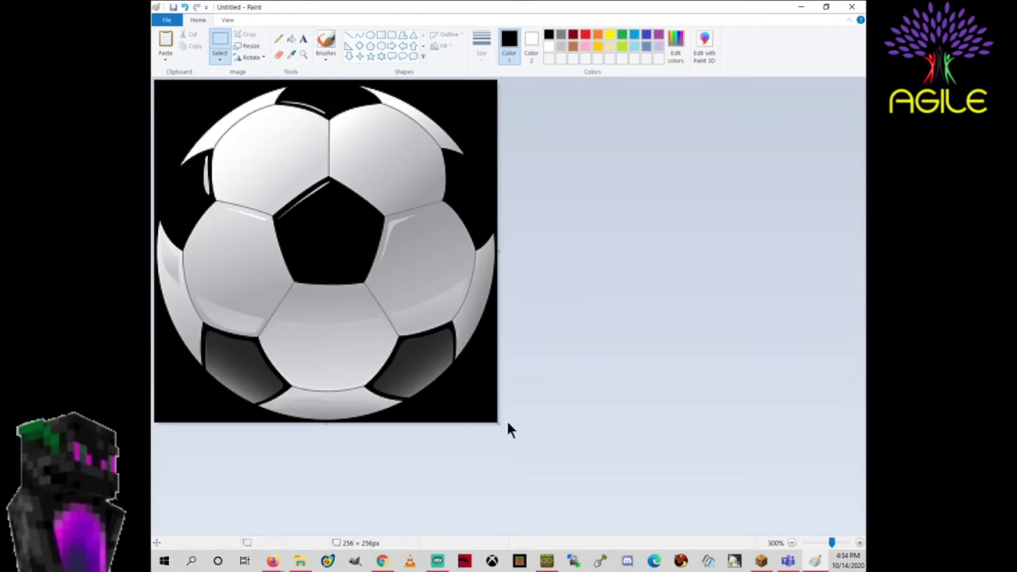
scroll(556, 437, "up", 1, "ctrl")
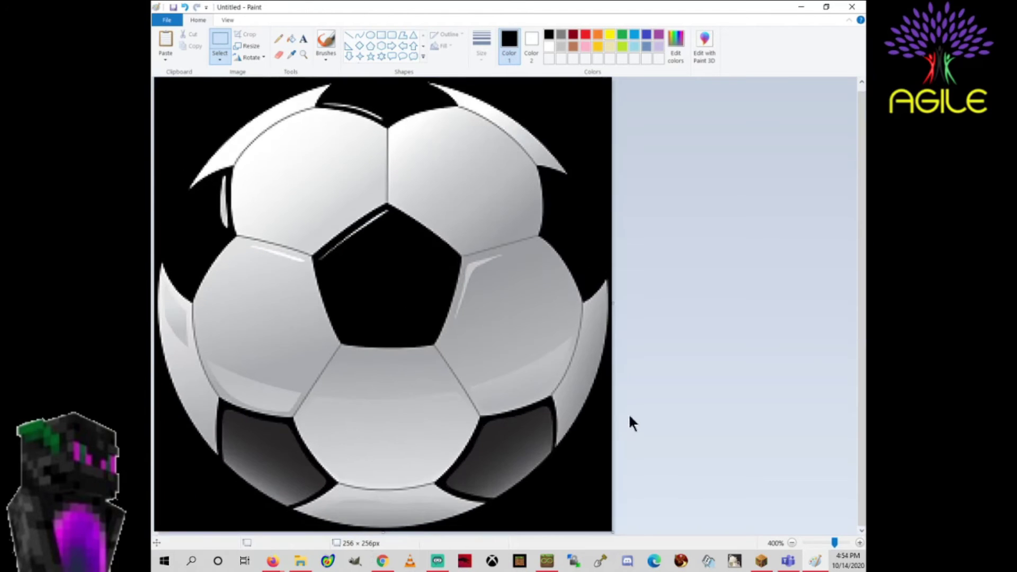
scroll(629, 421, "up", 1, "ctrl")
scroll(742, 490, "down", 1, "ctrl")
scroll(709, 490, "down", 1, "ctrl")
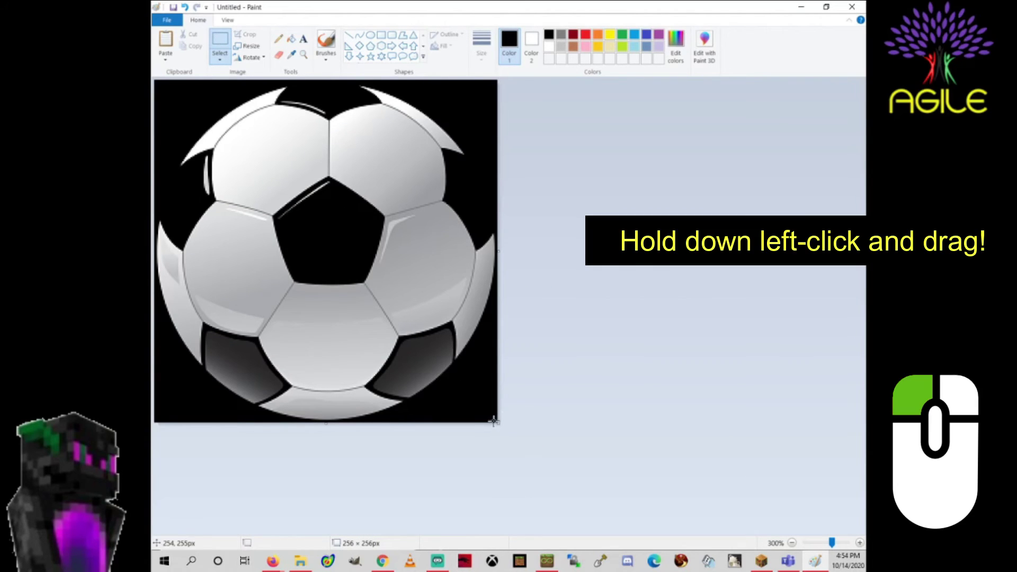
left_click_drag(498, 425, 535, 465)
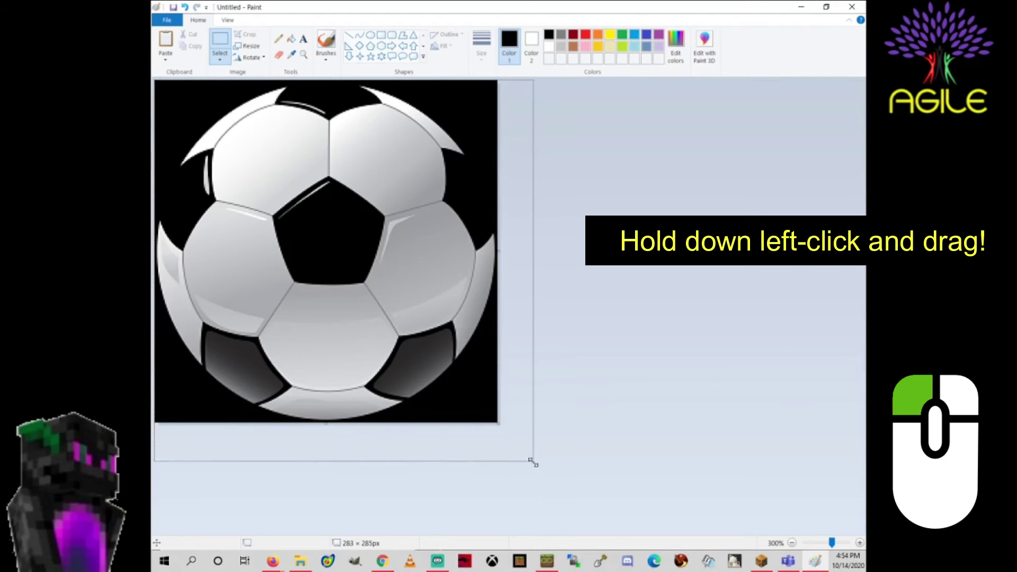
left_click_drag(535, 465, 534, 463)
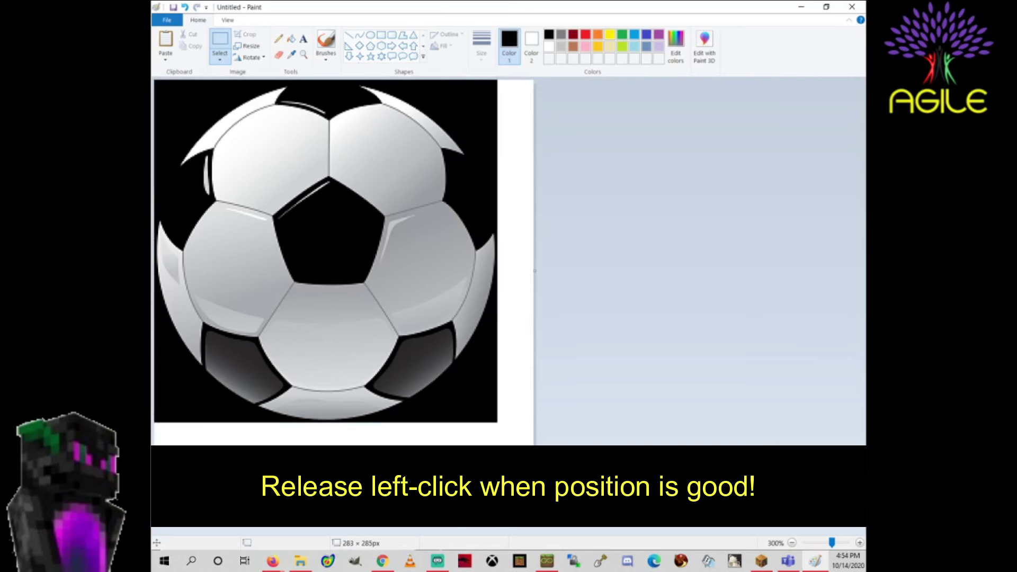
left_click_drag(534, 463, 500, 430)
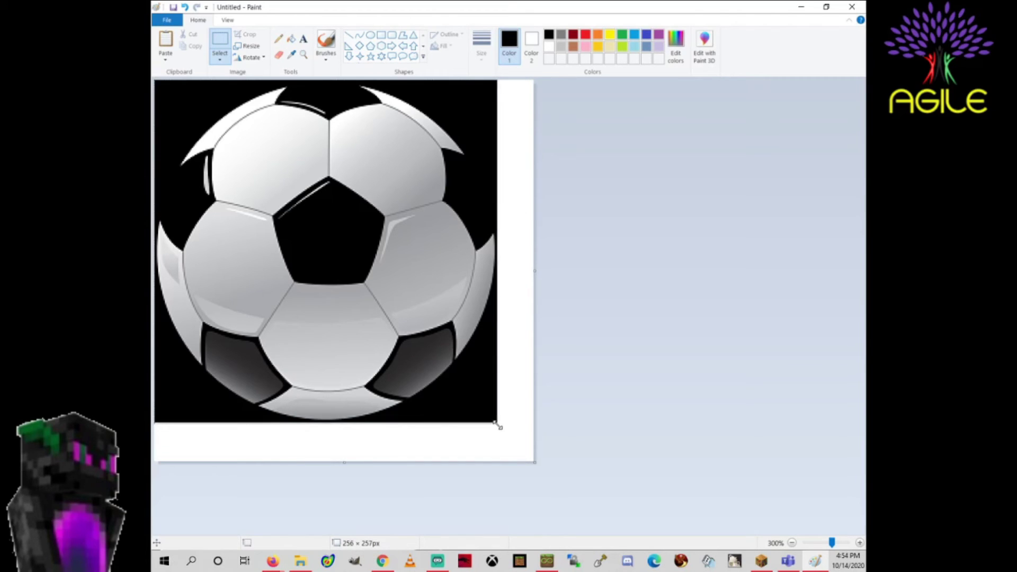
left_click_drag(501, 430, 498, 425)
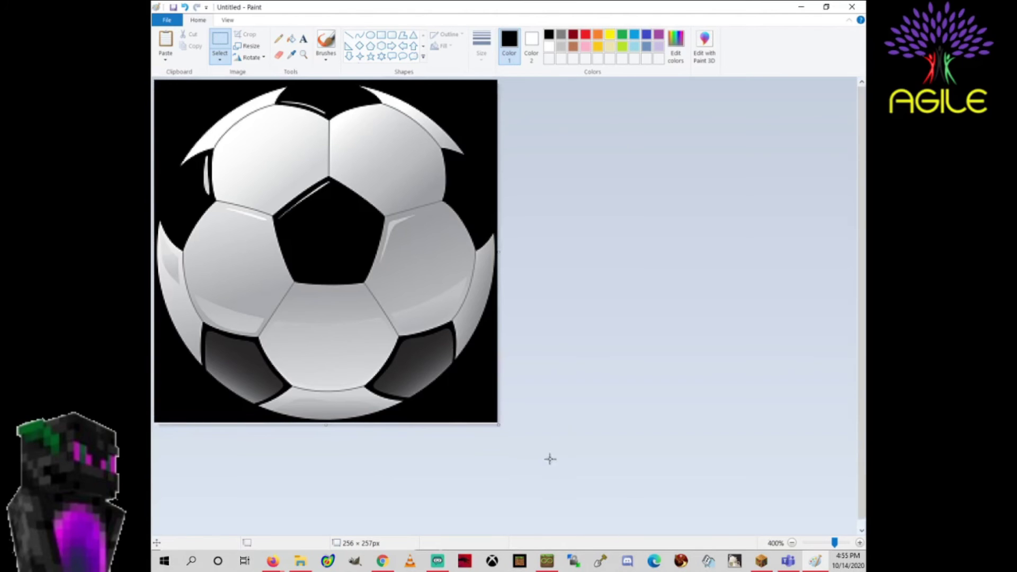
scroll(550, 459, "up", 2)
scroll(586, 443, "down", 1)
scroll(552, 439, "down", 1)
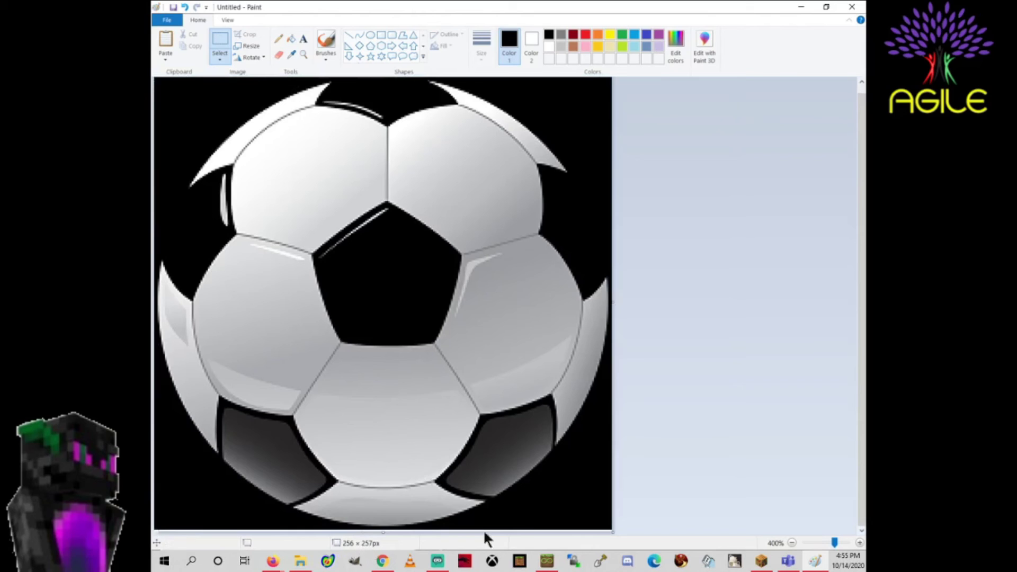
left_click_drag(612, 534, 613, 530)
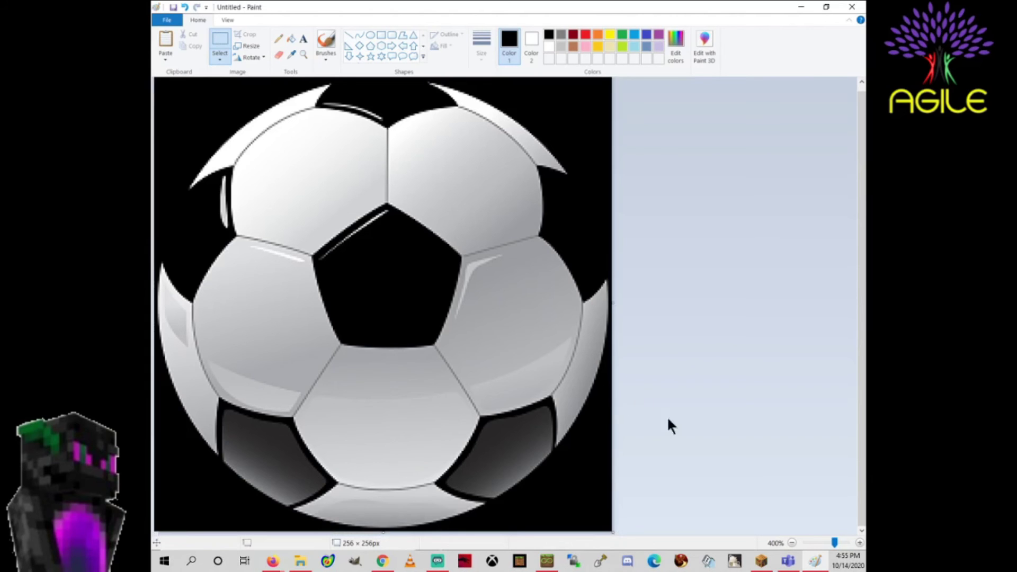
scroll(652, 414, "down", 1, "ctrl")
- Start saving the picture as a PNG picture from the File menu
left_click(164, 19)
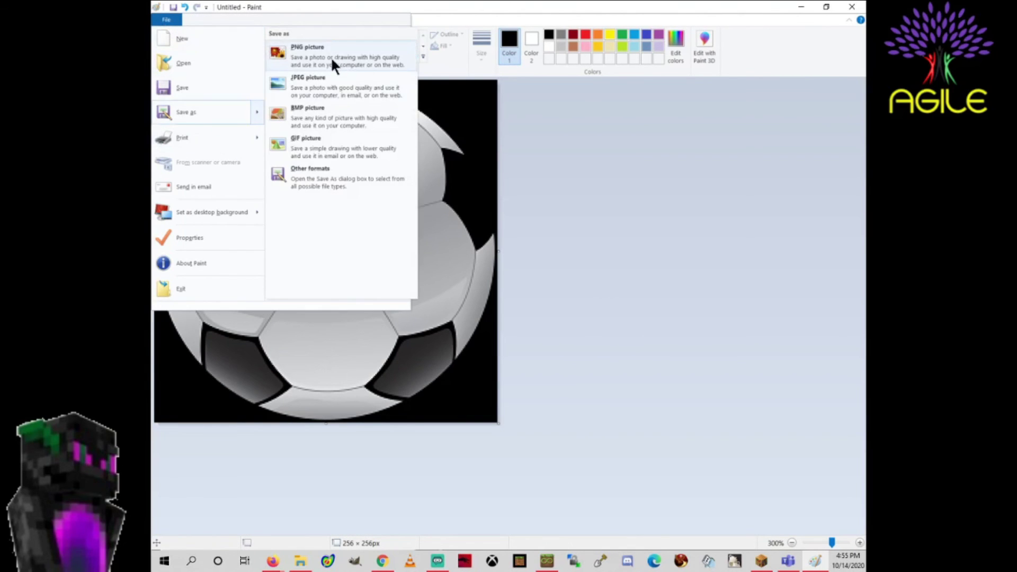
left_click(330, 57)
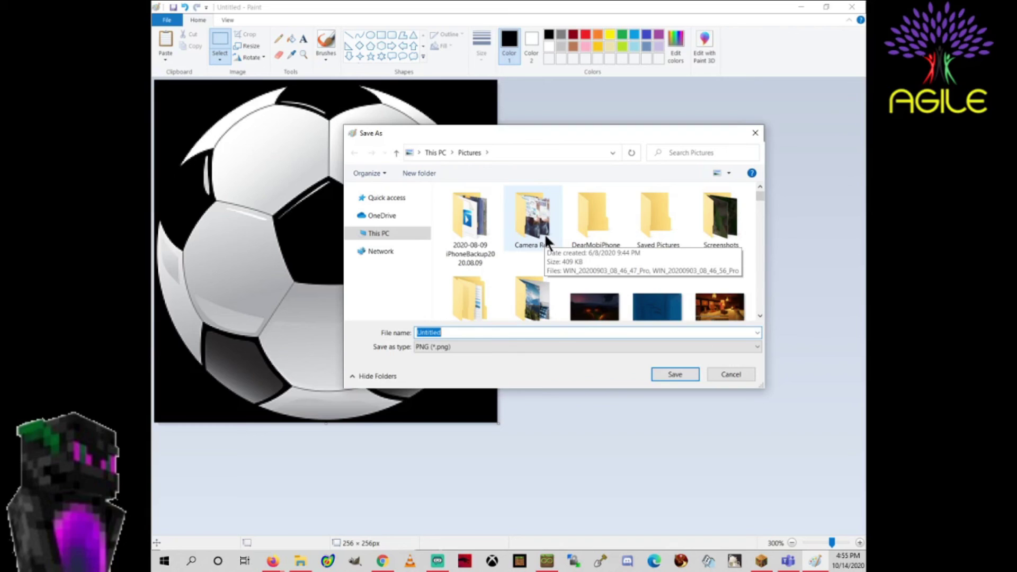
type("LestelleC")
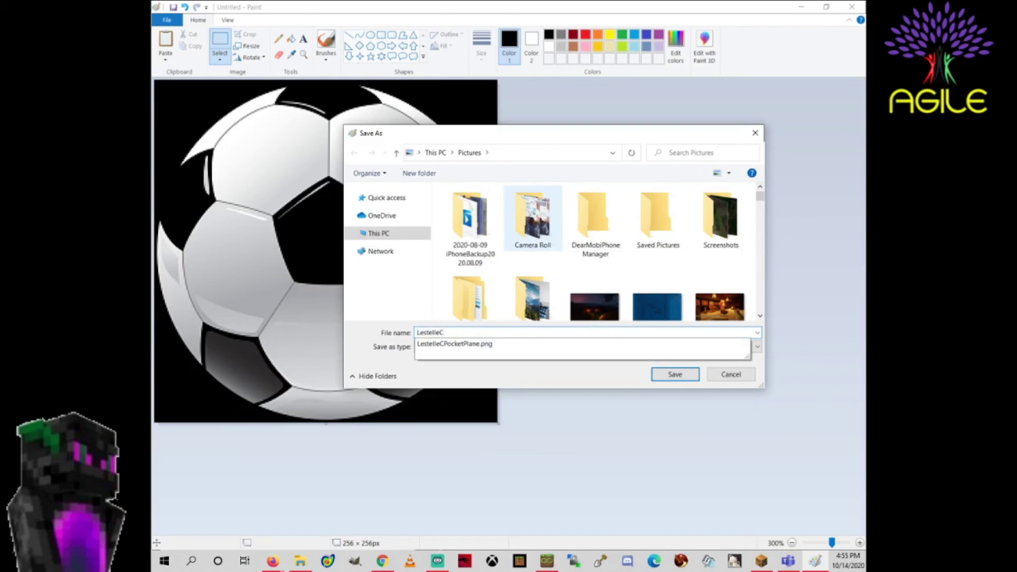
- Accept the suggested PocketPlane file name and place the cursor before .png for 02
key("Down")
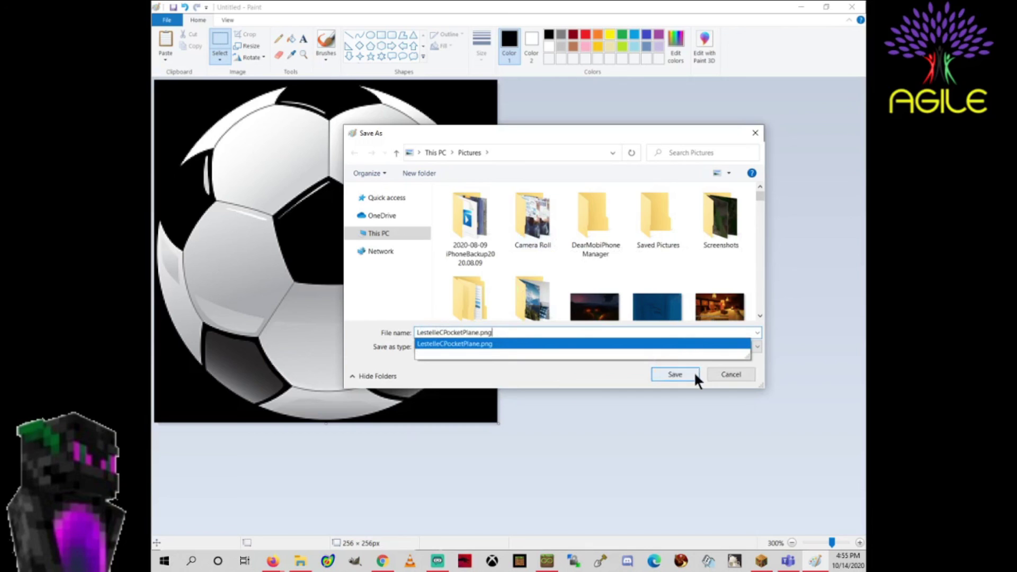
left_click(606, 374)
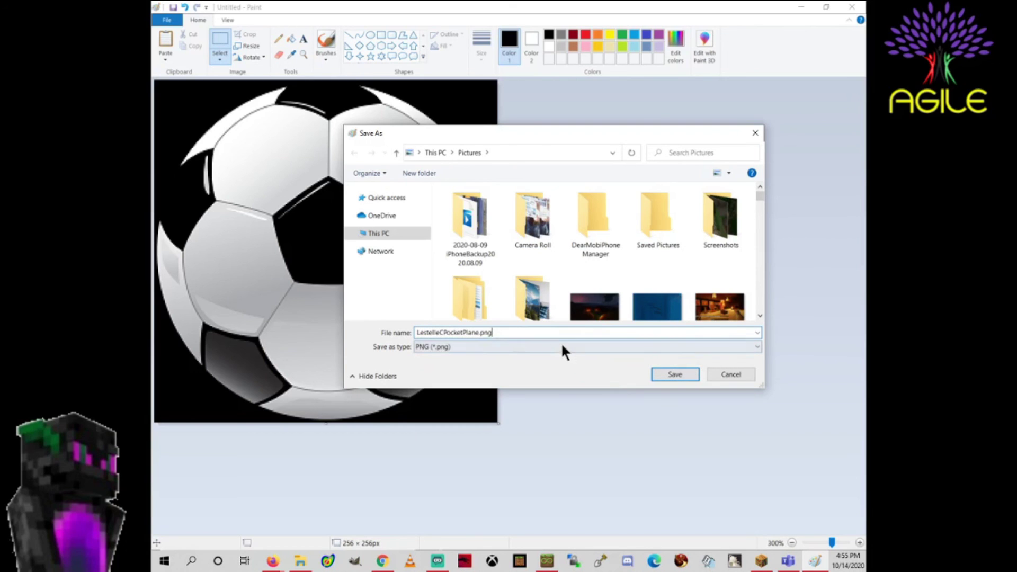
left_click(481, 332)
type("0")
type("2")
- Confirm saving the PocketPlane 02 PNG file into the Pictures folder
left_click(665, 373)
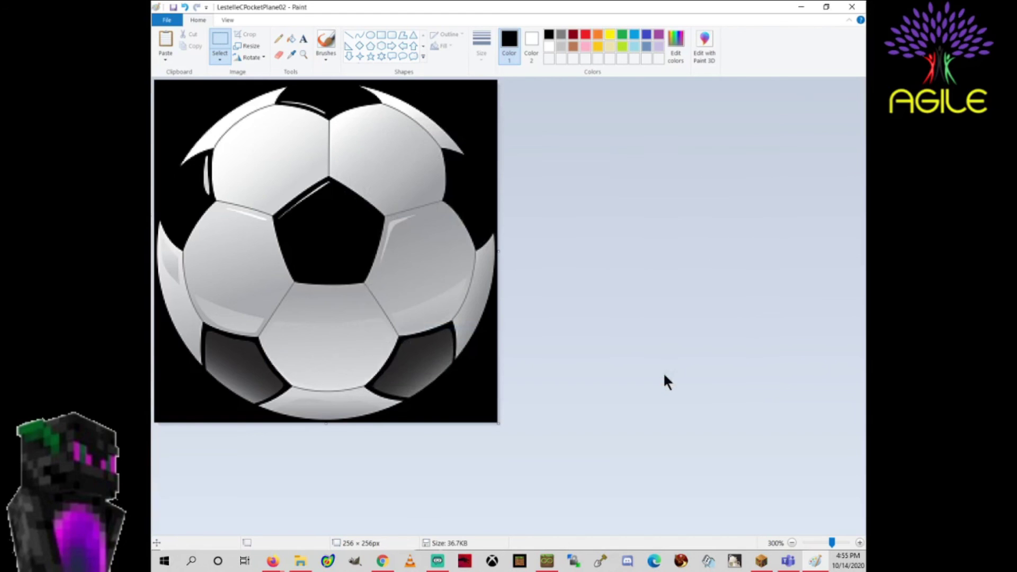